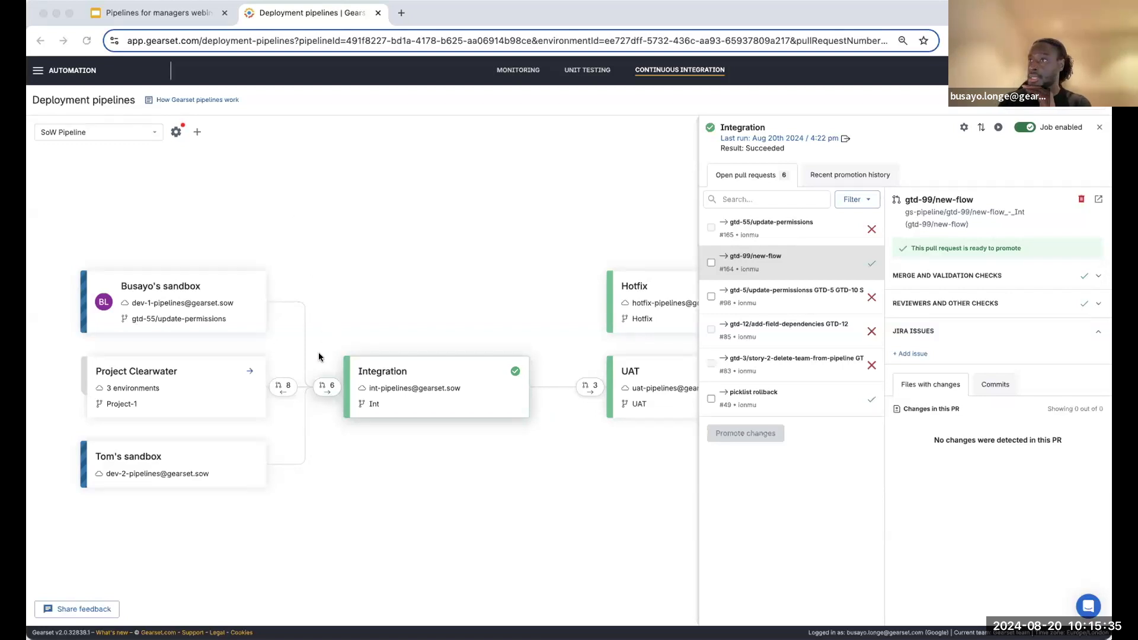
# - Start a new feature in the dev-1 sandbox from Jira issue GTD-16 and run the comparison for branch gtd-16/add-new-flow
pyautogui.click(1100, 127)
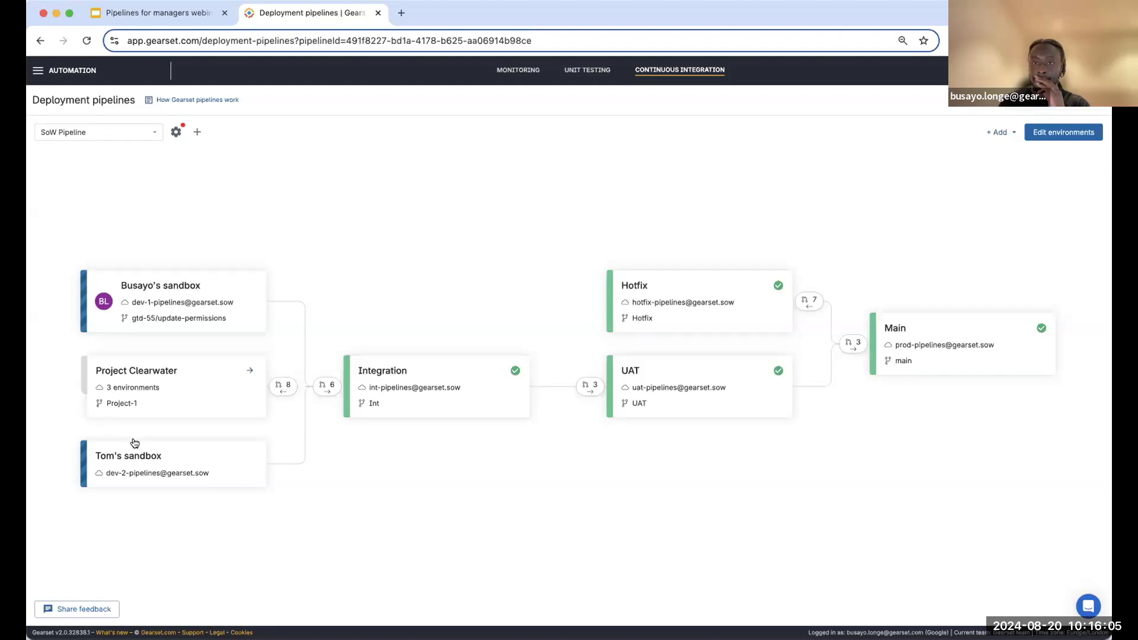
pyautogui.moveTo(181, 308); pyautogui.dragTo(179, 308)
pyautogui.click(182, 304)
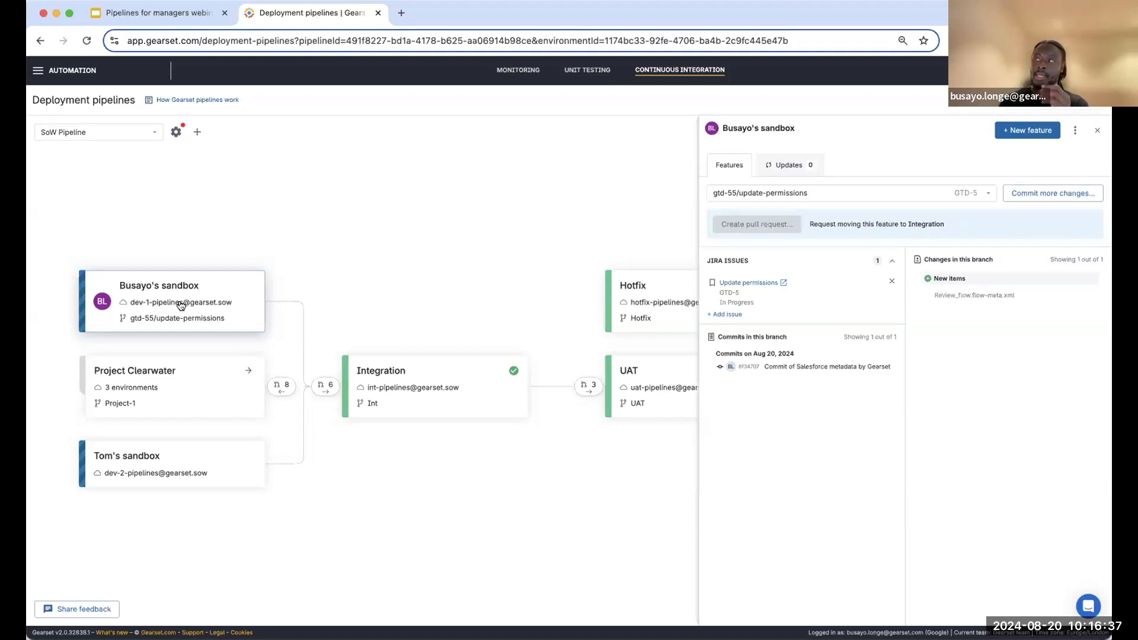
pyautogui.click(1029, 131)
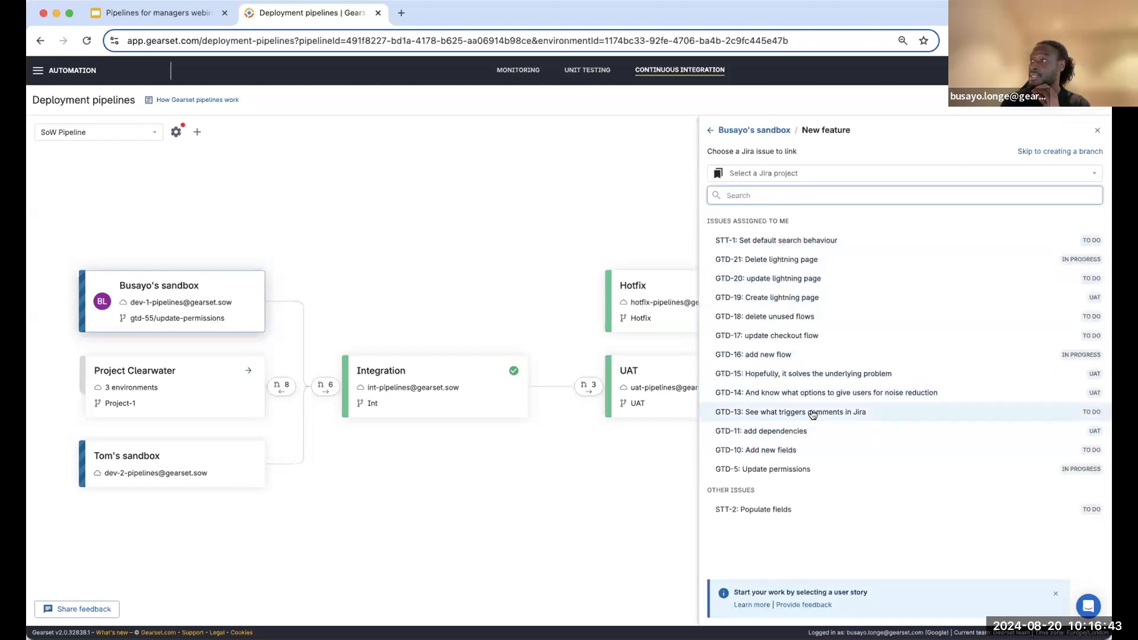
pyautogui.click(811, 356)
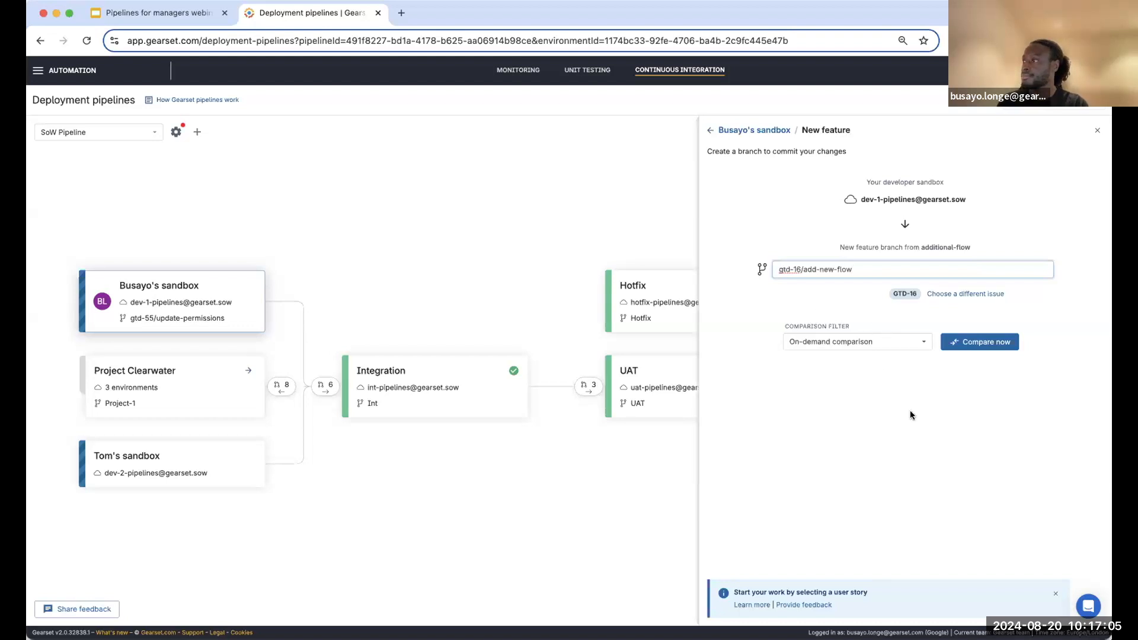
pyautogui.click(964, 344)
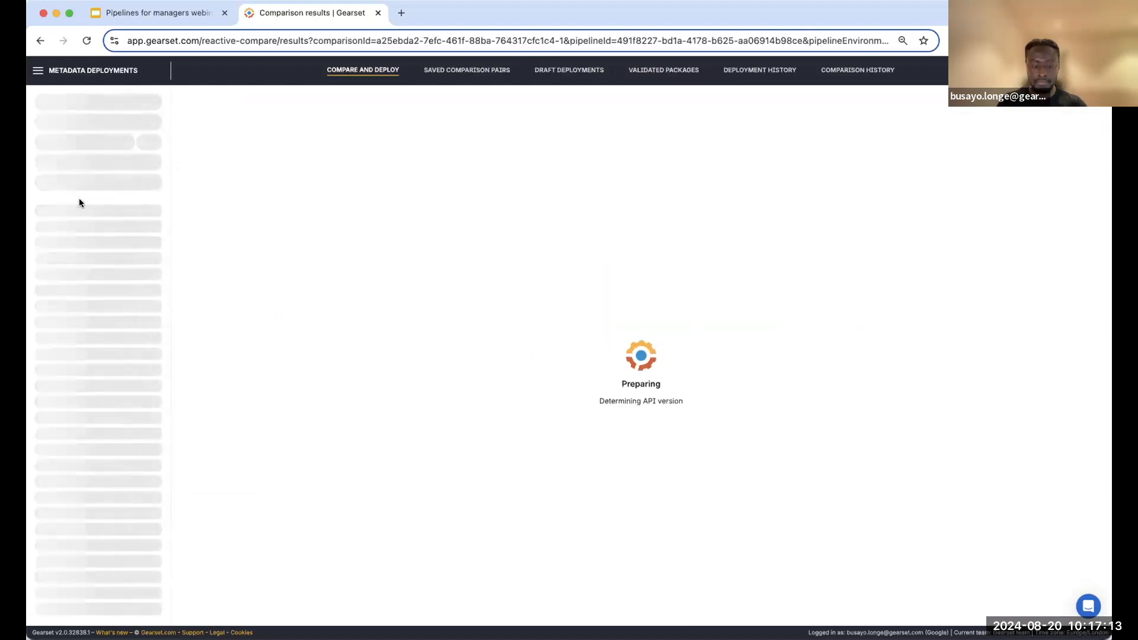
# - Apply the "Basic + flows" filter to the comparison and show only the new items
pyautogui.click(108, 176)
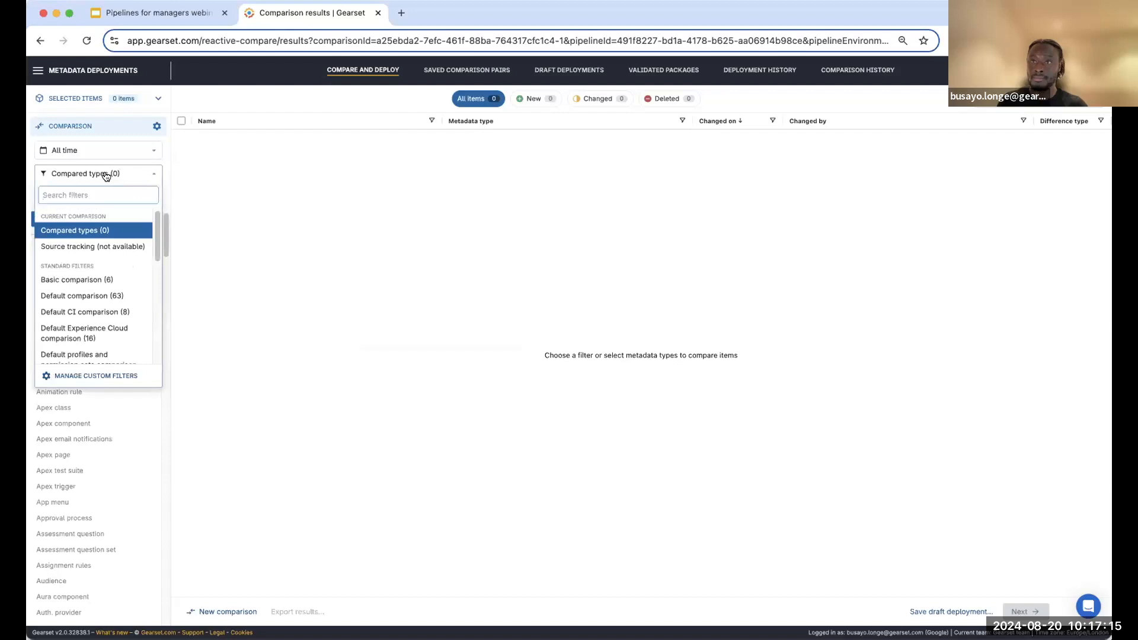
pyautogui.write('ba')
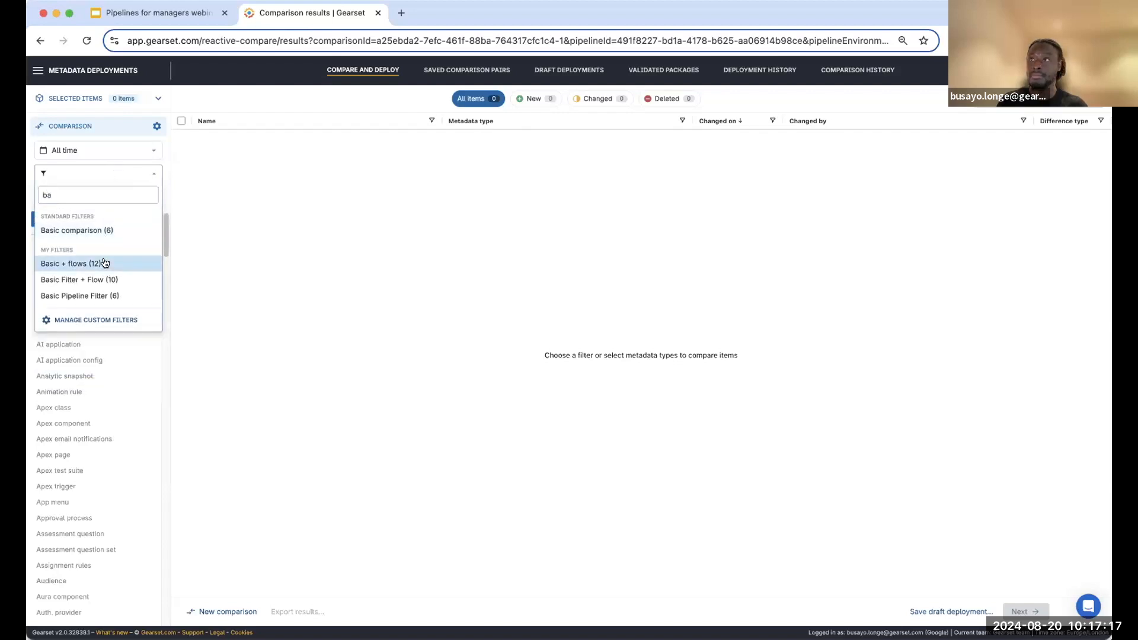
pyautogui.click(103, 263)
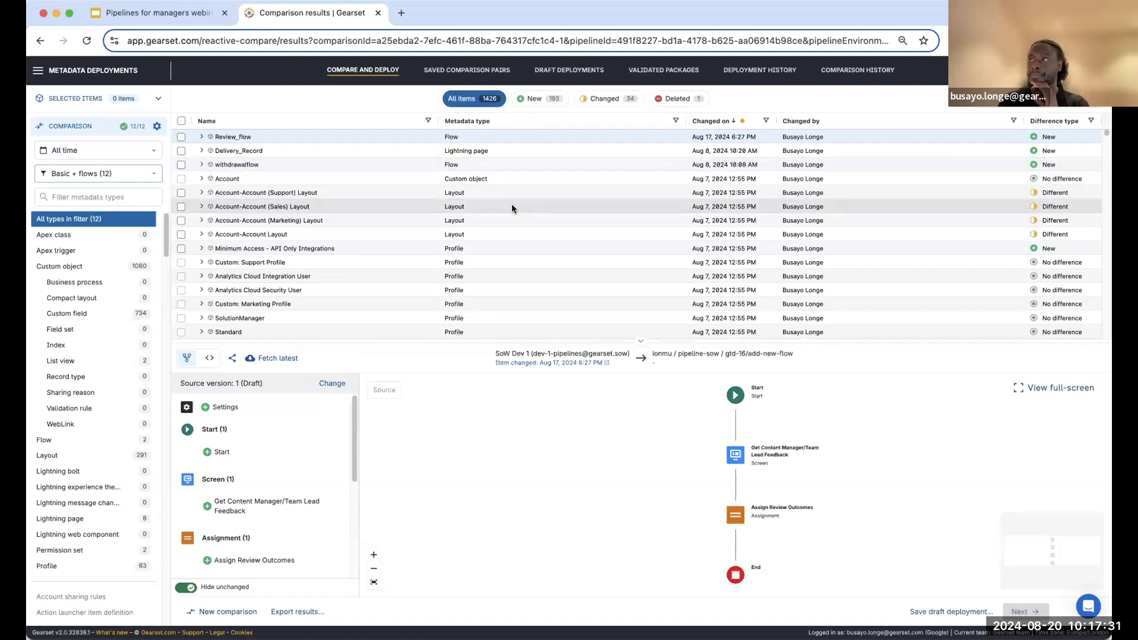
pyautogui.click(537, 99)
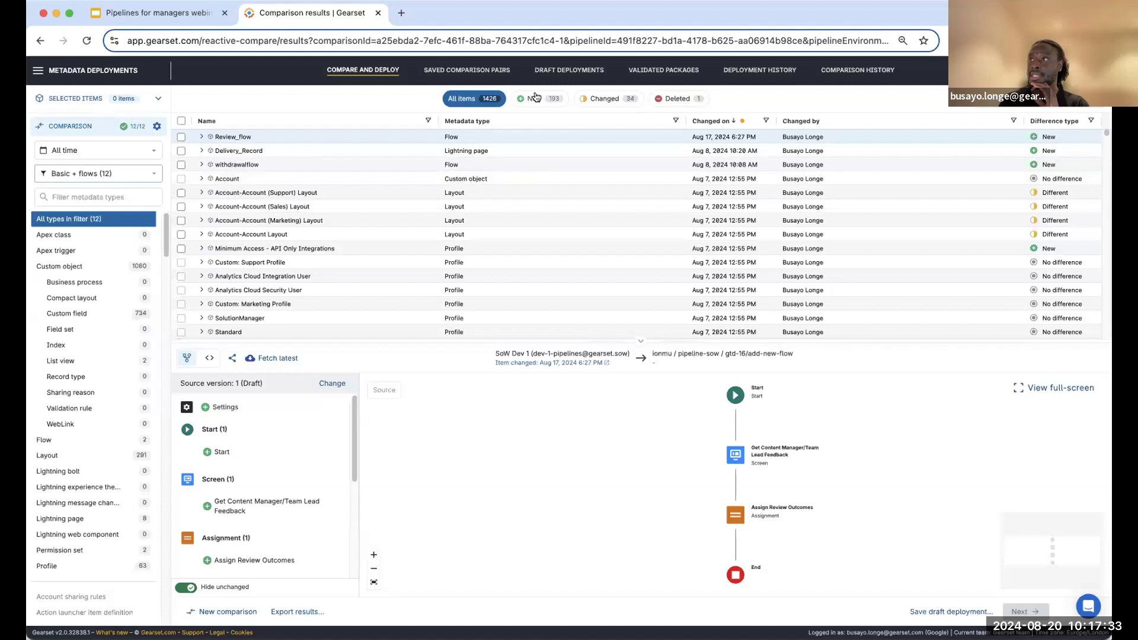
pyautogui.click(594, 99)
pyautogui.click(523, 98)
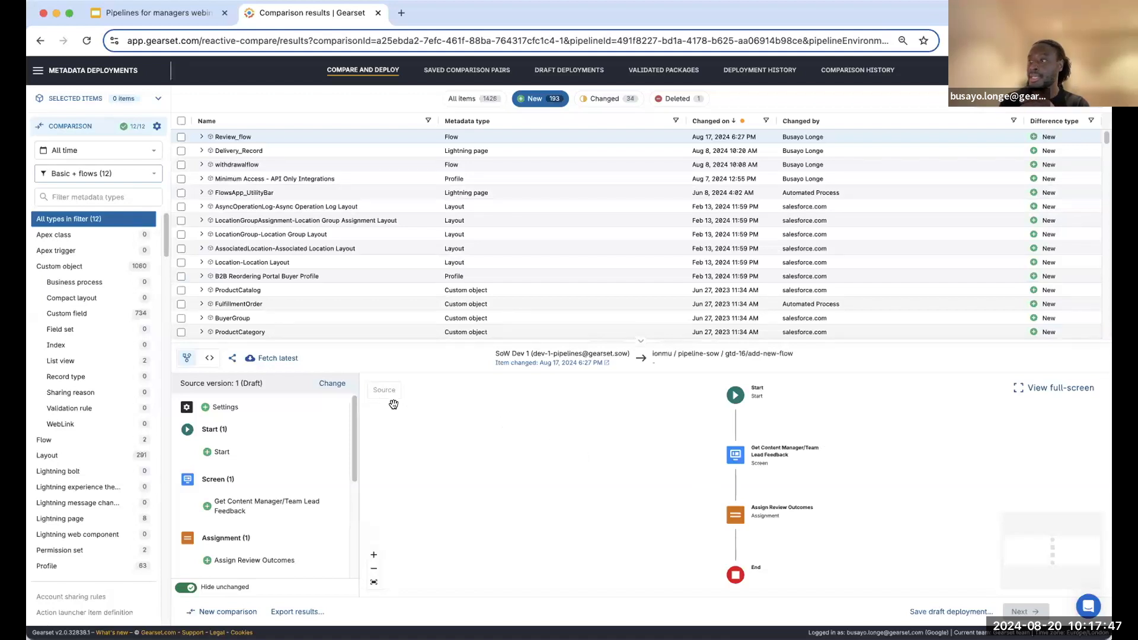
# - Inspect Review_flow as XML and as a flow diagram, and view the layout of the Delivery_Record lightning page
pyautogui.click(211, 359)
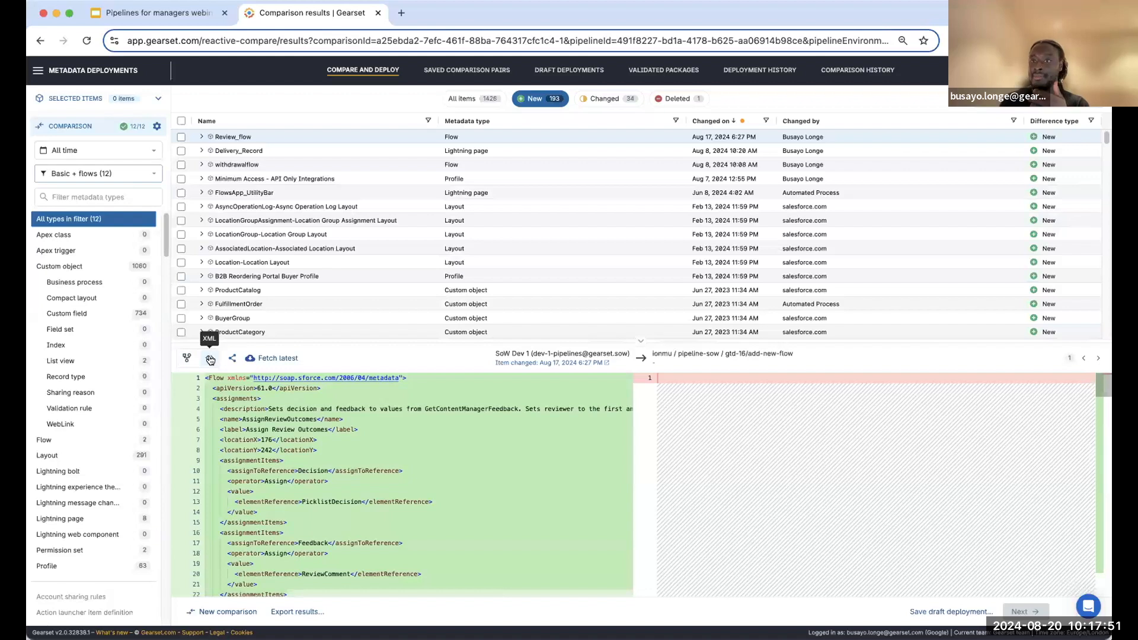
pyautogui.click(191, 358)
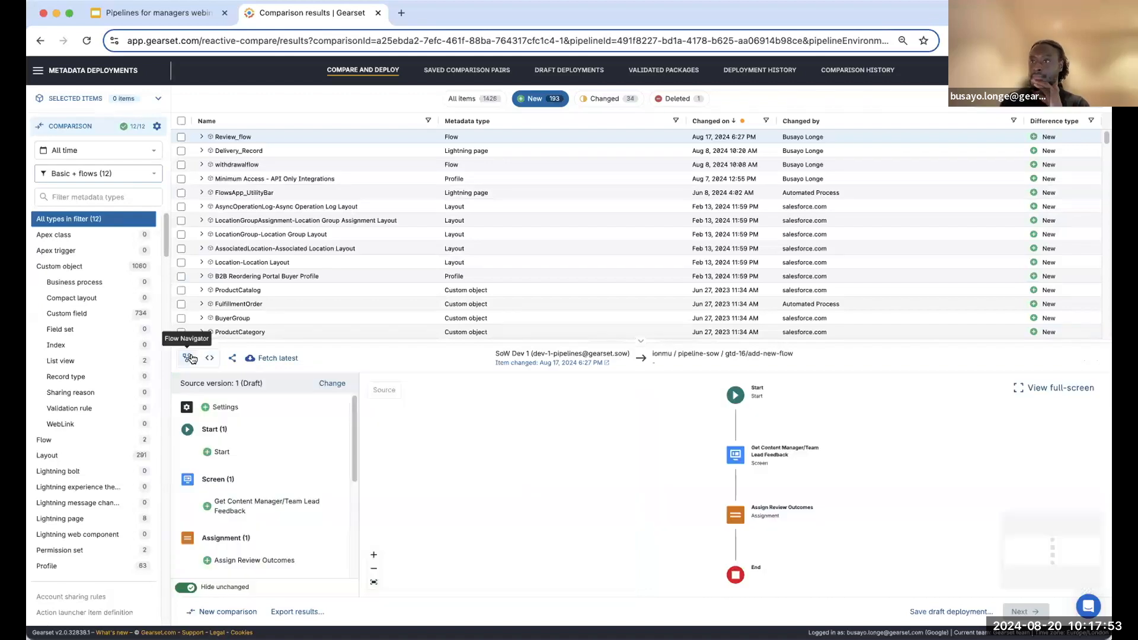
pyautogui.click(248, 152)
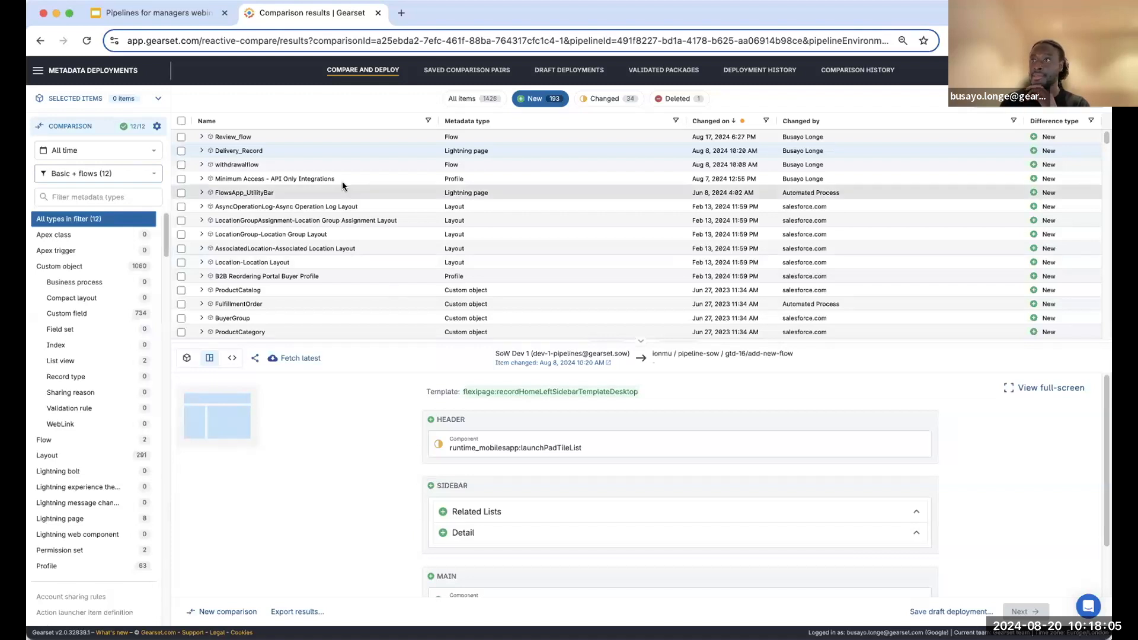
# - Commit only the new Review_flow item to the gtd-16/add-new-flow branch and return to the pipeline overview
pyautogui.click(181, 137)
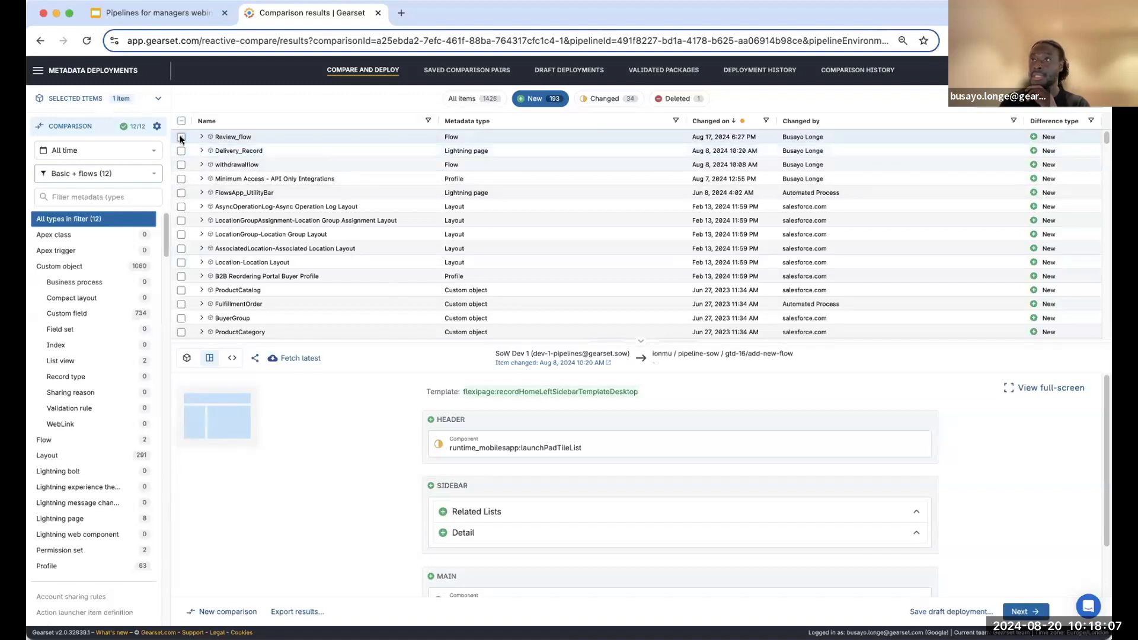
pyautogui.click(1018, 612)
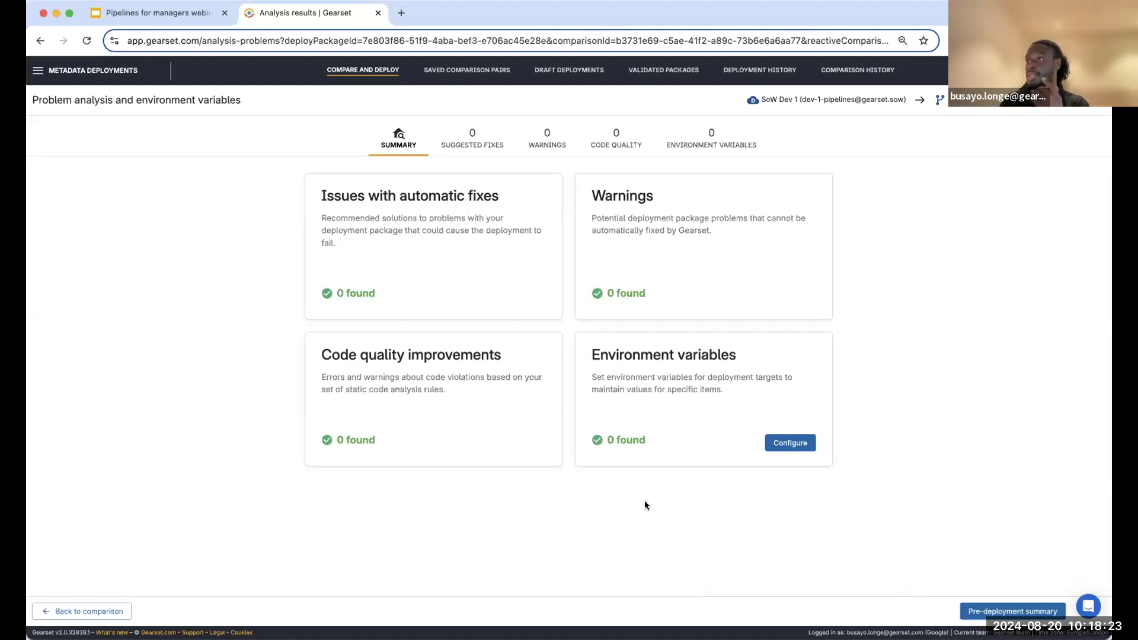
pyautogui.click(982, 612)
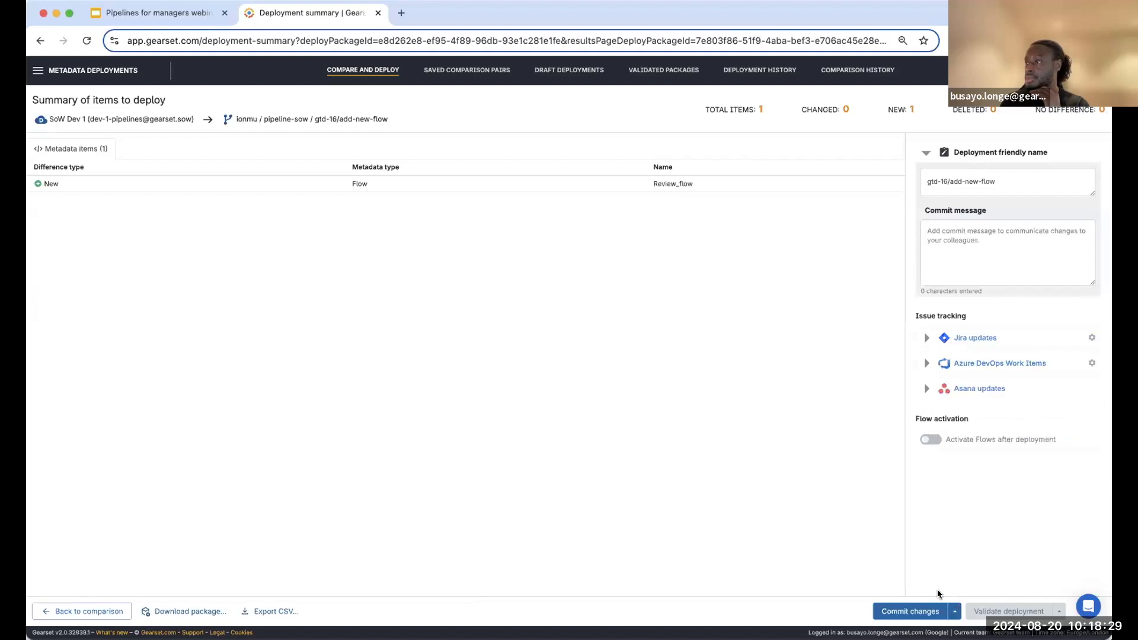
pyautogui.click(910, 611)
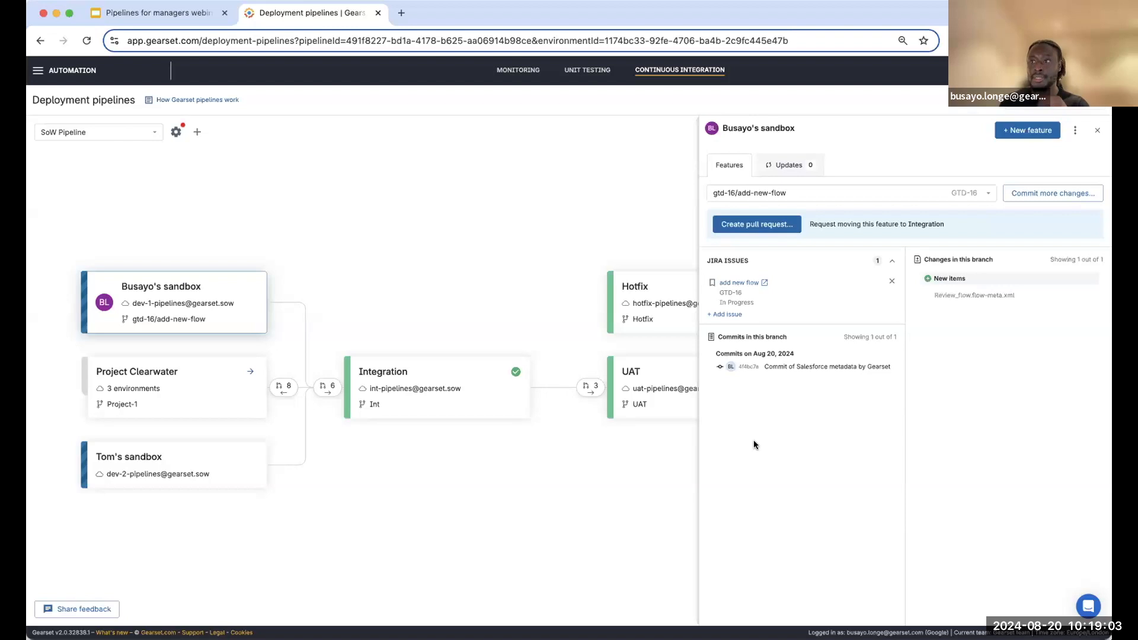
pyautogui.click(1097, 130)
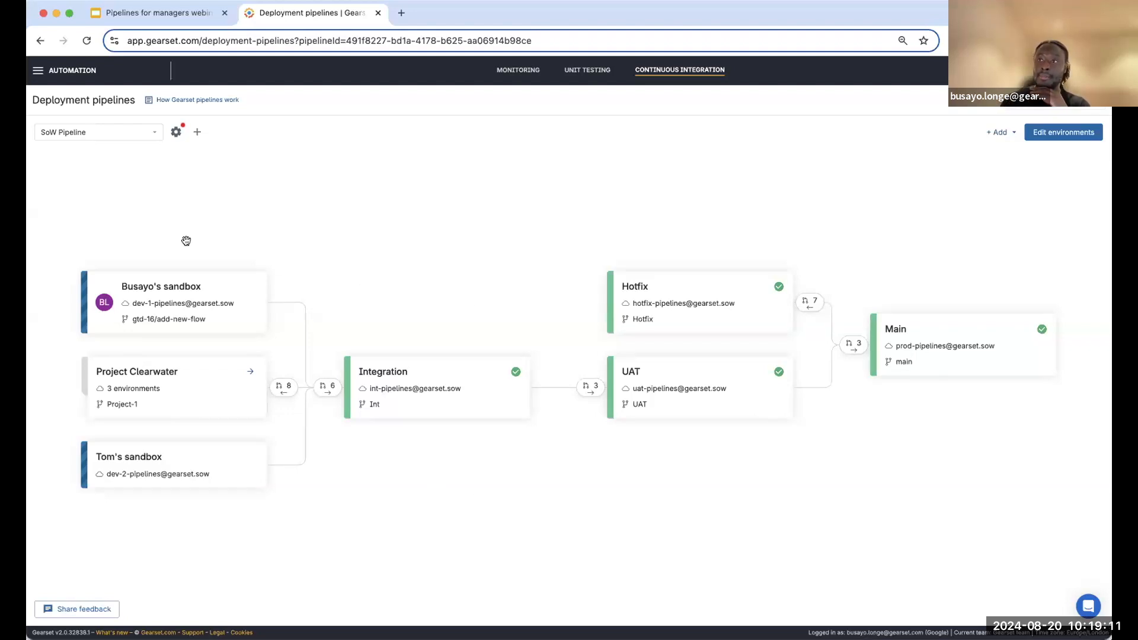
# - Resolve the gtd-3/story-2-delete-team-from-pipeline conflicts, keeping the description from Int and length 6 from the feature branch
pyautogui.click(399, 377)
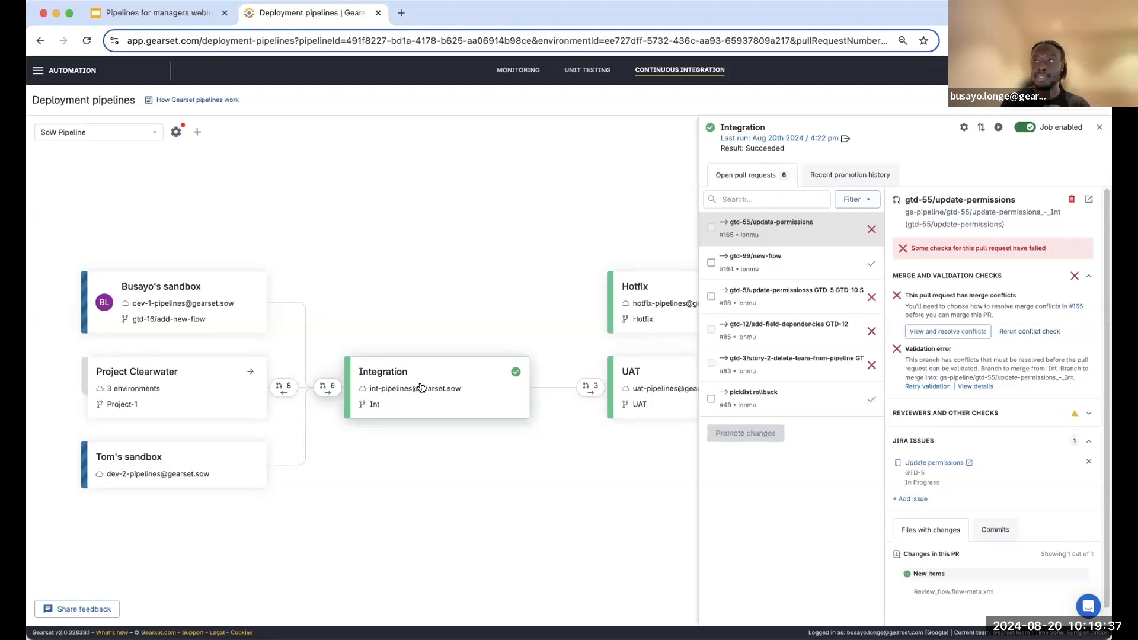
pyautogui.click(738, 363)
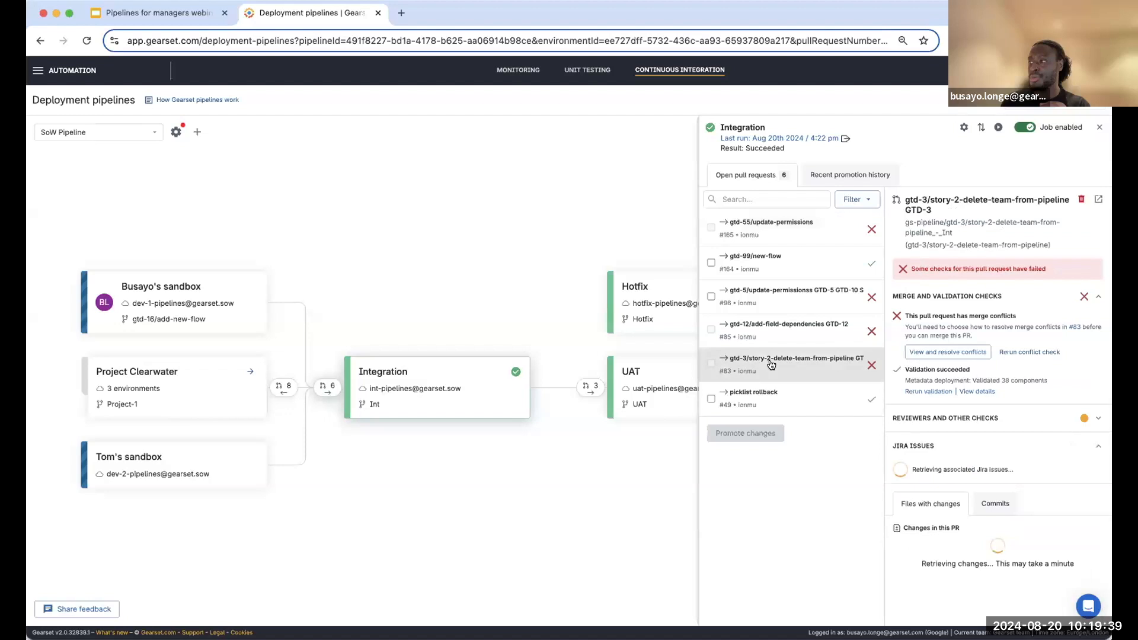
pyautogui.click(936, 355)
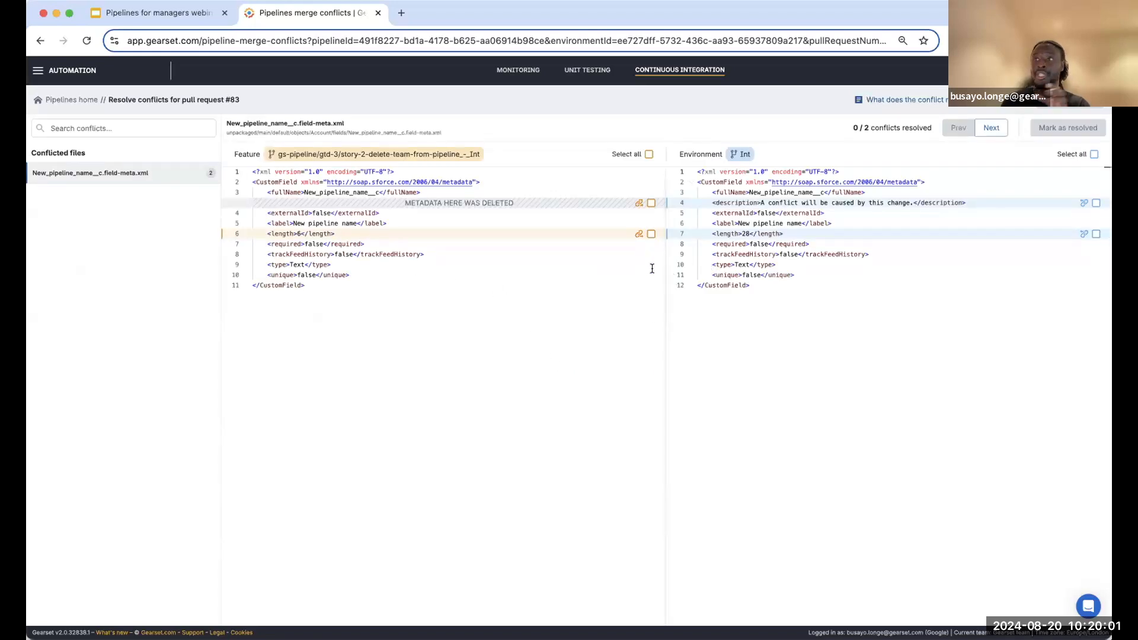
pyautogui.click(1095, 203)
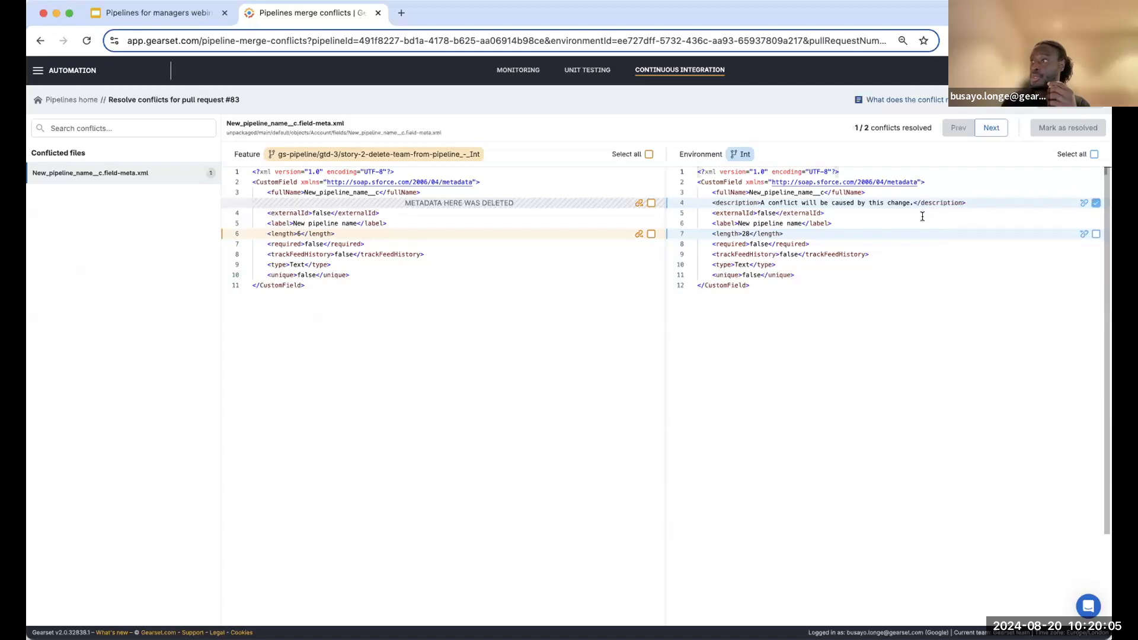
pyautogui.click(651, 234)
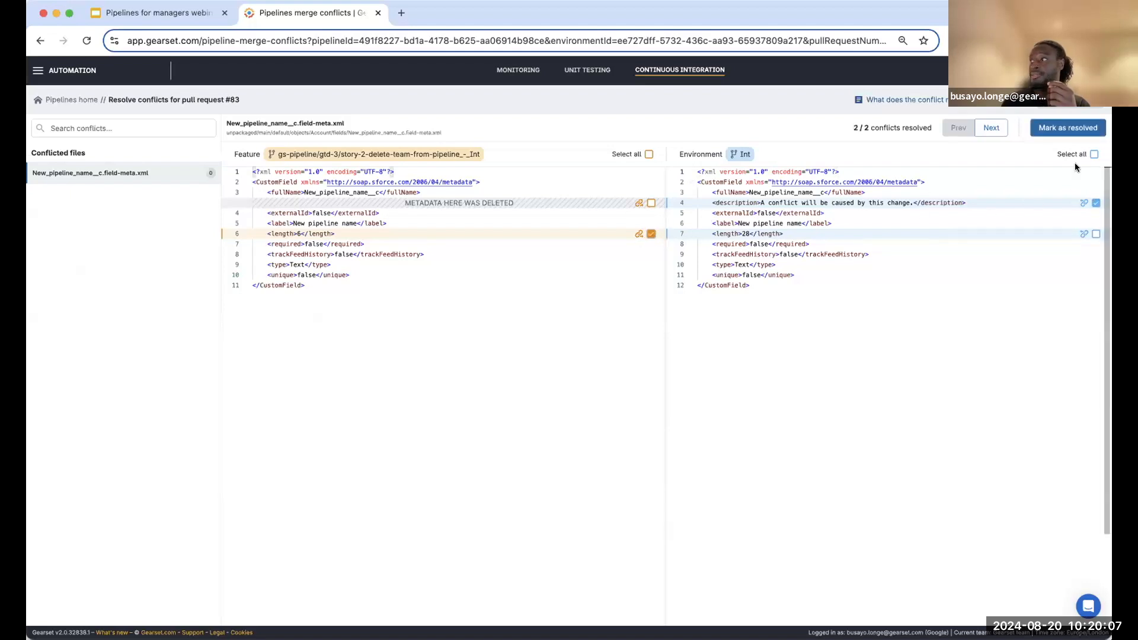
pyautogui.click(1070, 128)
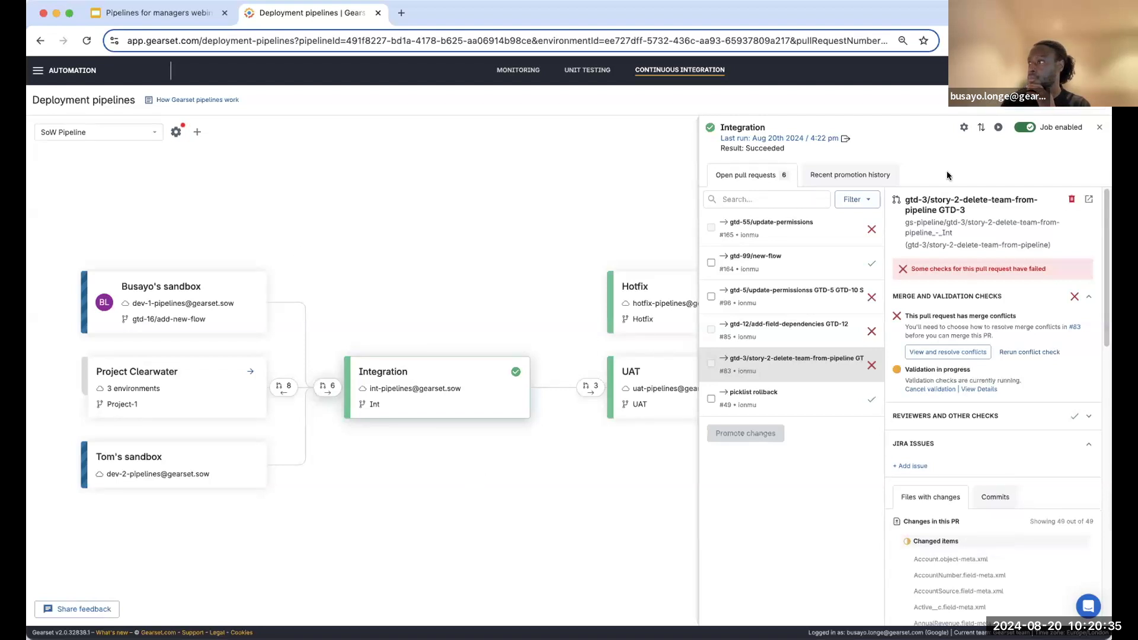
pyautogui.click(1100, 131)
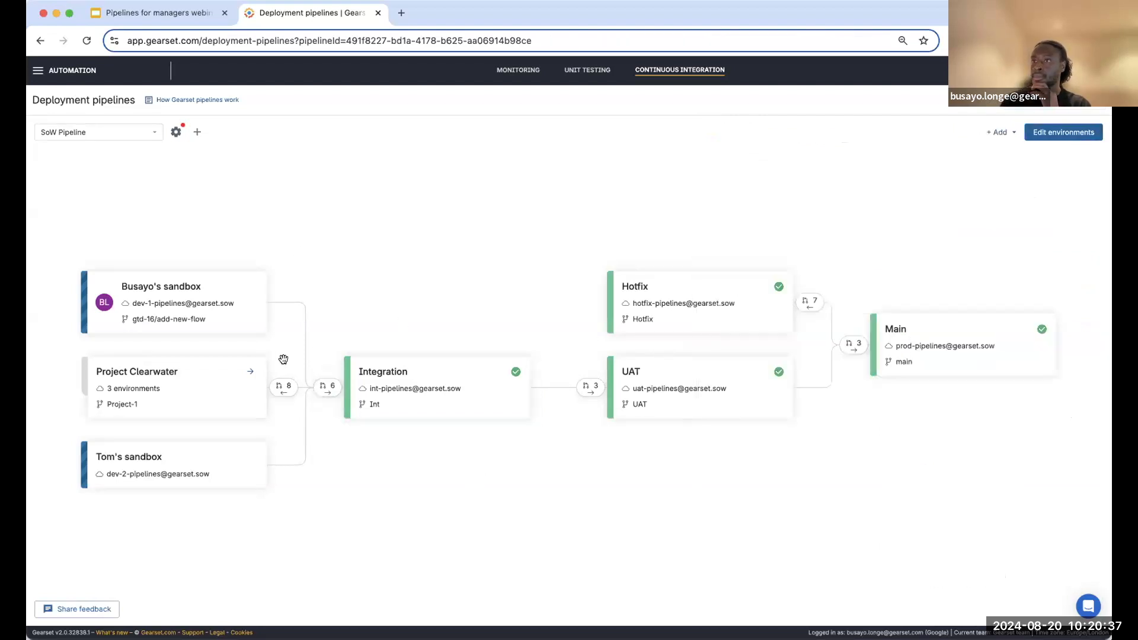
# - Create a pull request for gtd-16/add-new-flow into Integration with the description "checkout flow"
pyautogui.click(215, 298)
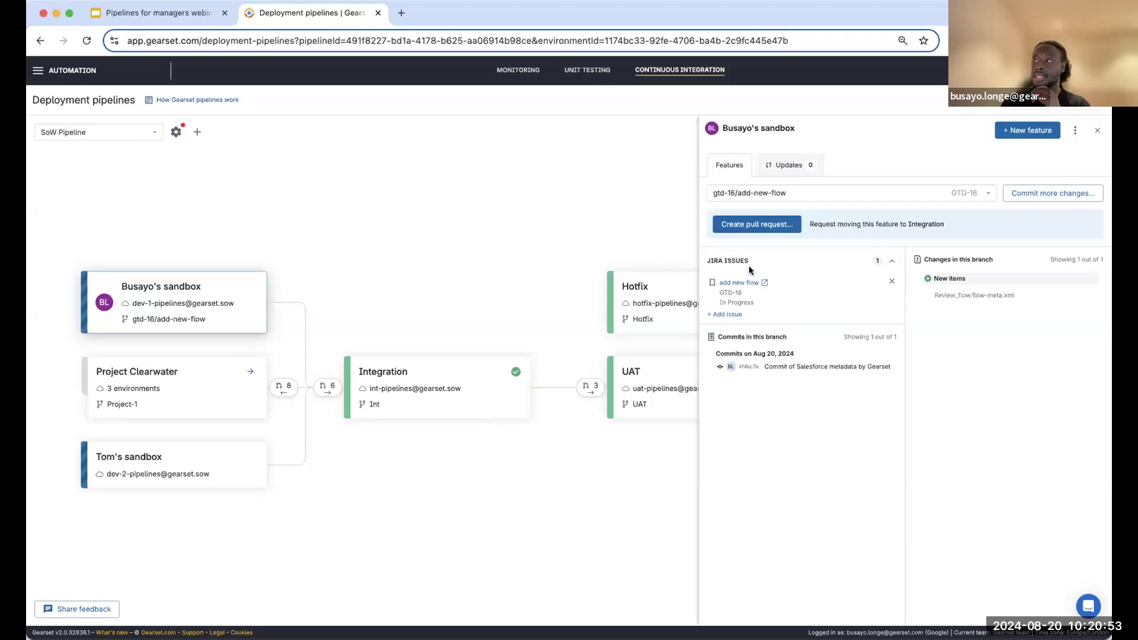
pyautogui.click(746, 228)
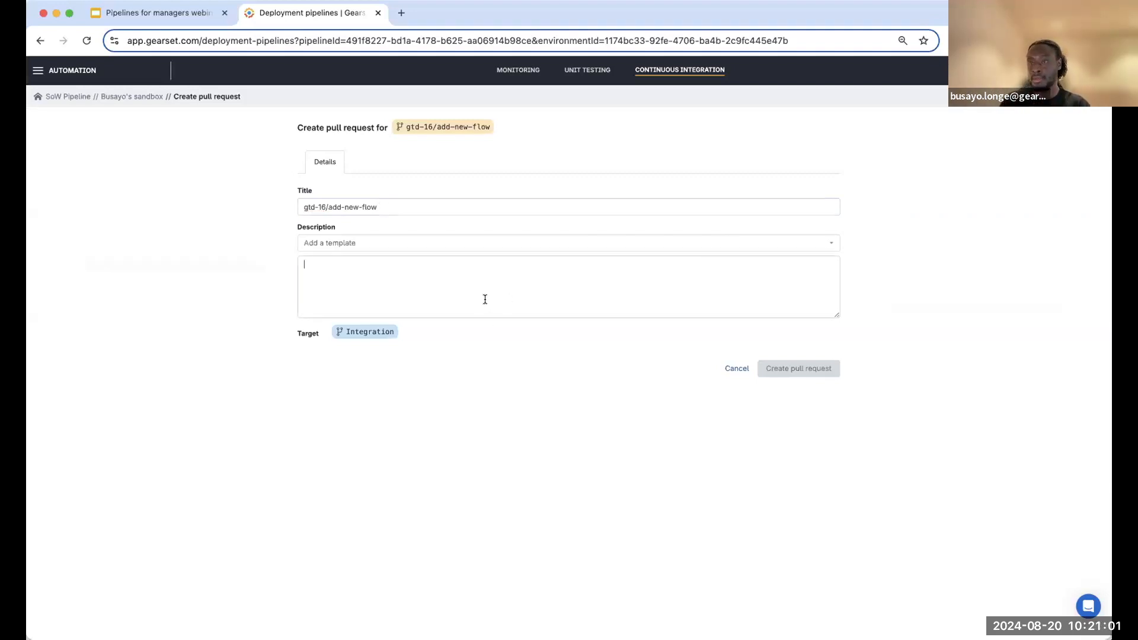
pyautogui.write('checkout flow')
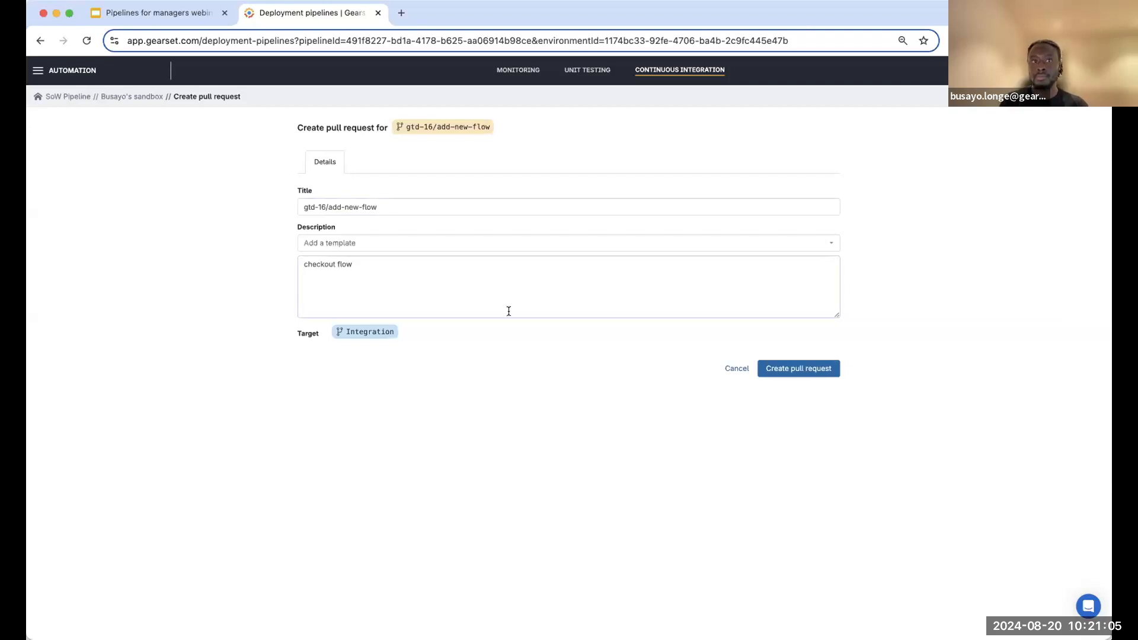
pyautogui.click(799, 369)
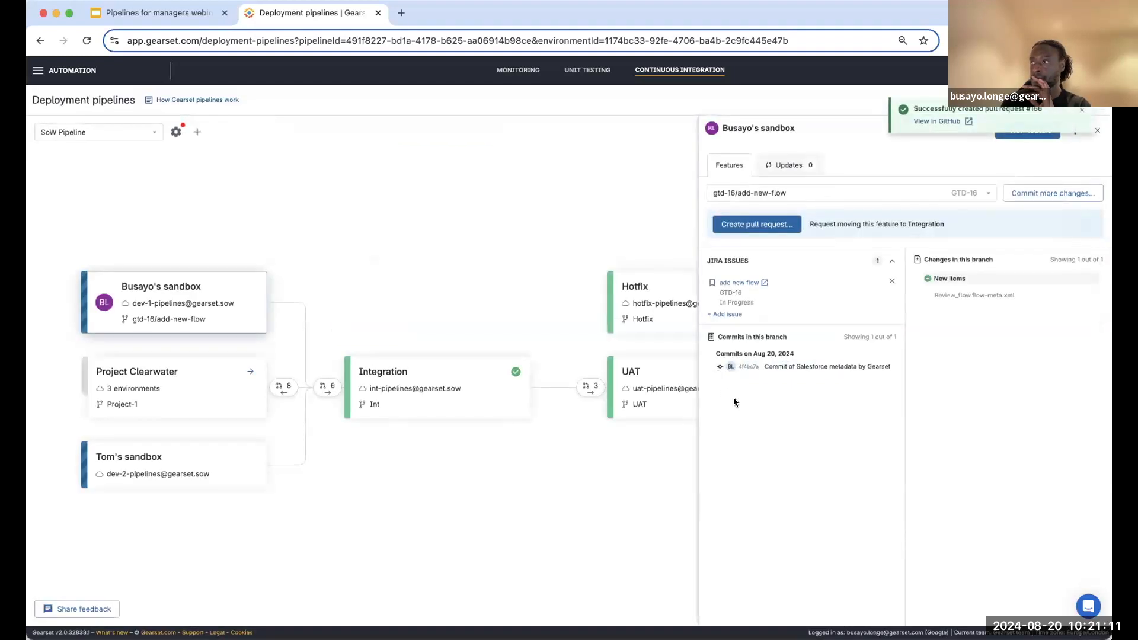
pyautogui.click(1094, 128)
# - Promote the changes of the gtd-99/new-flow pull request into the Integration environment
pyautogui.click(428, 391)
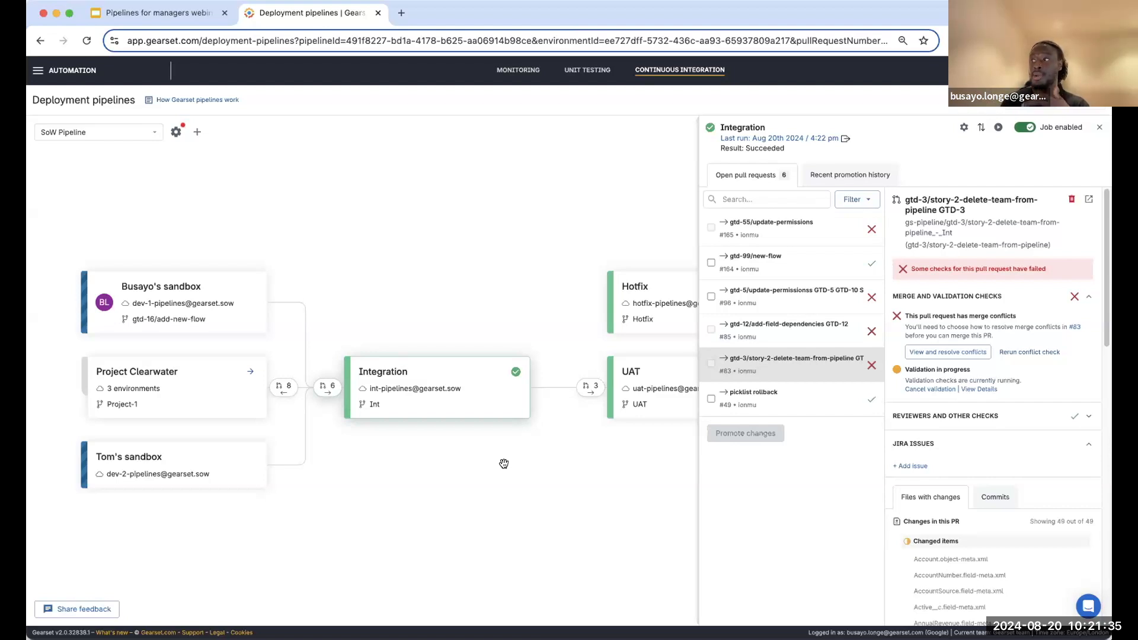
pyautogui.click(1096, 130)
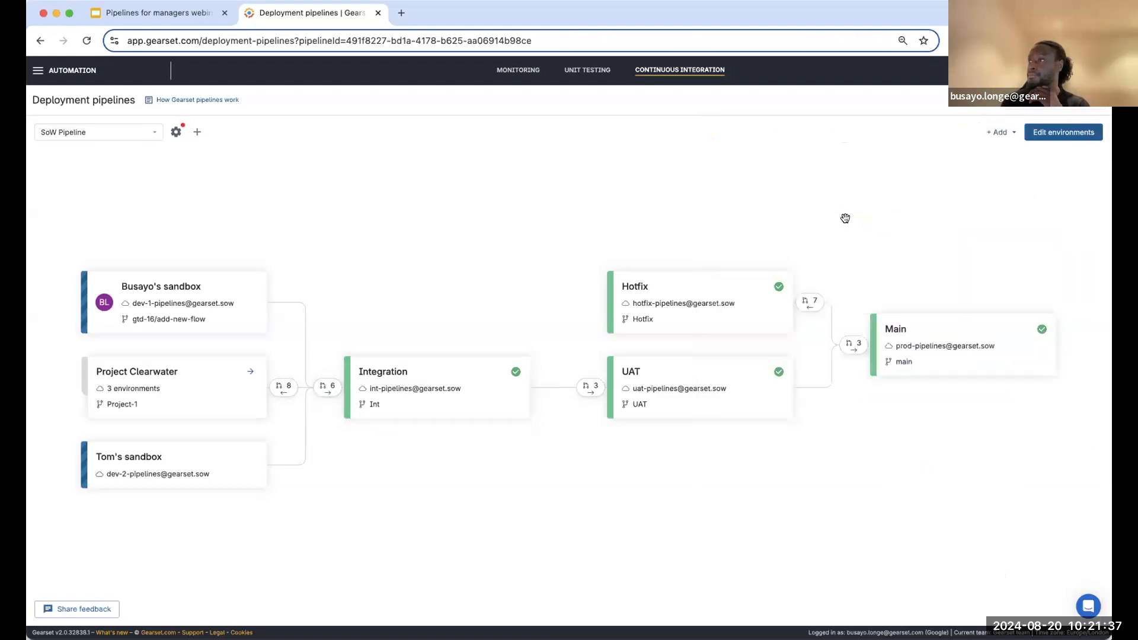
pyautogui.click(449, 384)
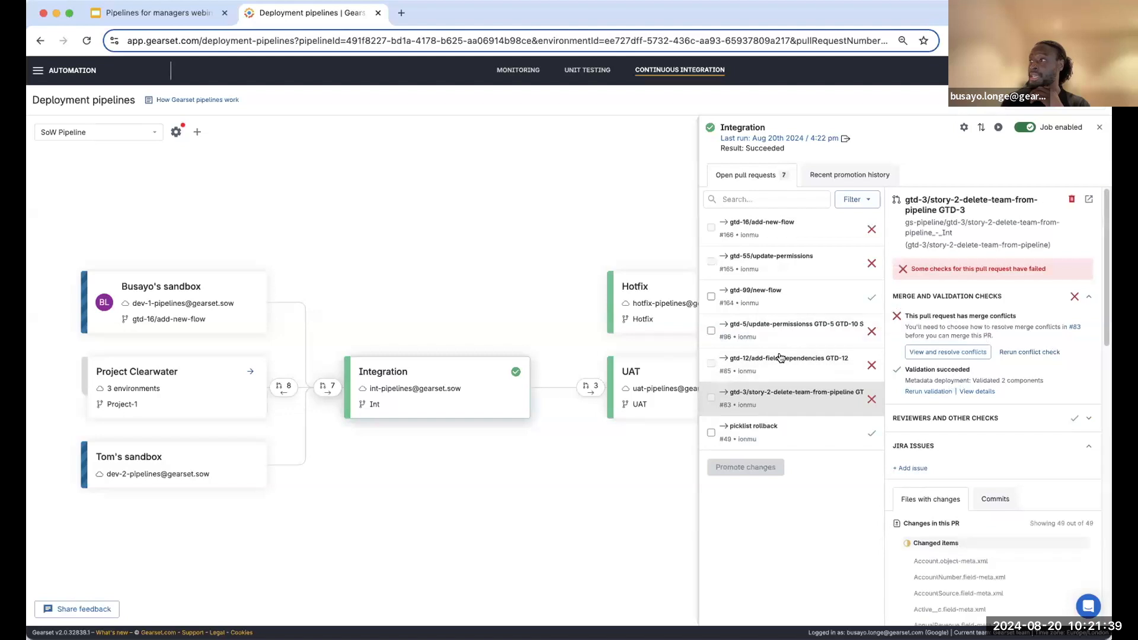
pyautogui.click(711, 295)
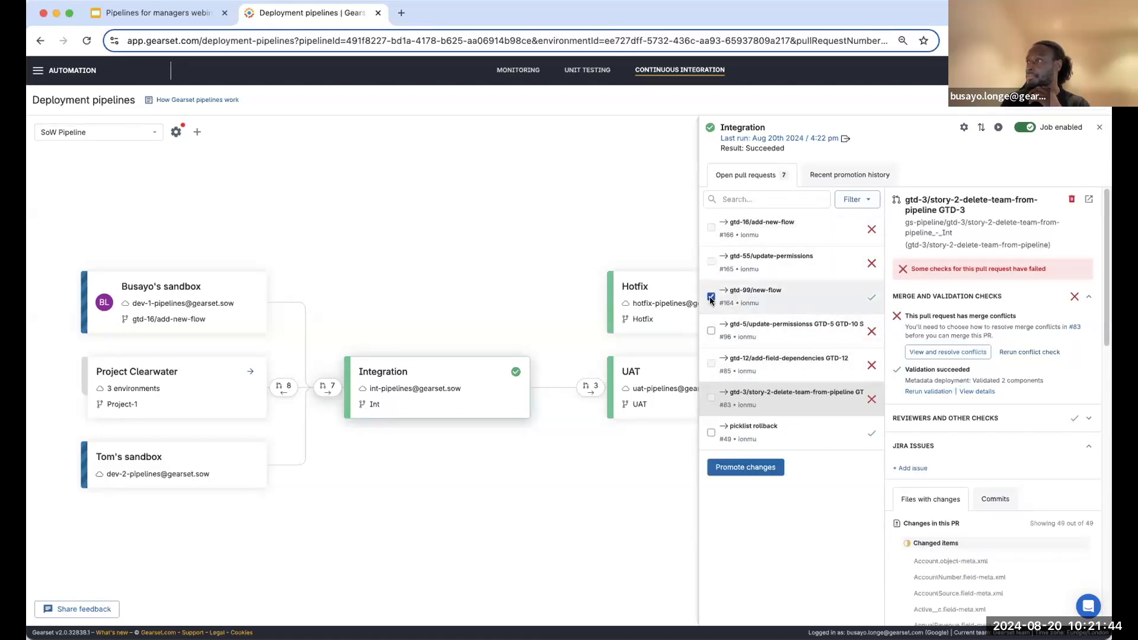
pyautogui.click(749, 468)
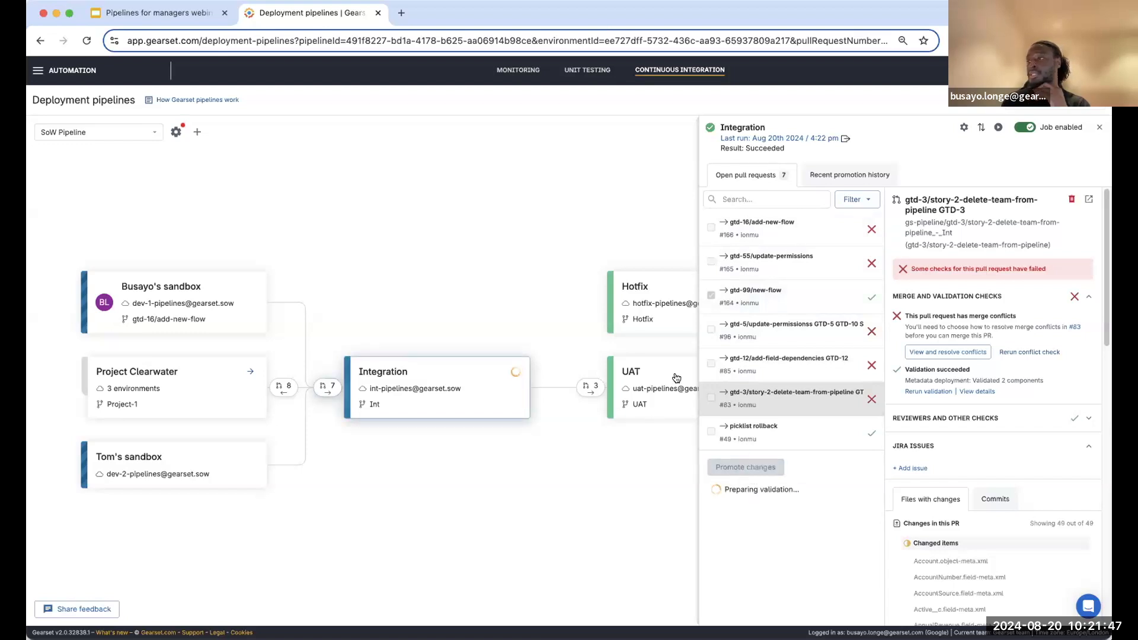
pyautogui.click(1099, 128)
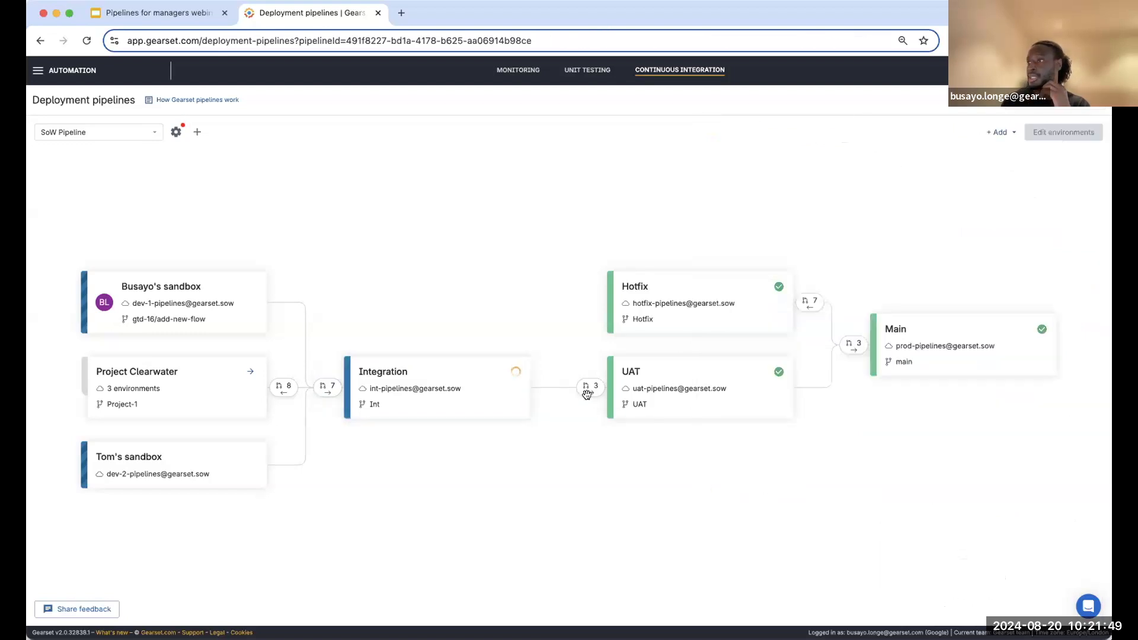
# - Review the open pull requests waiting for the UAT environment
pyautogui.click(697, 371)
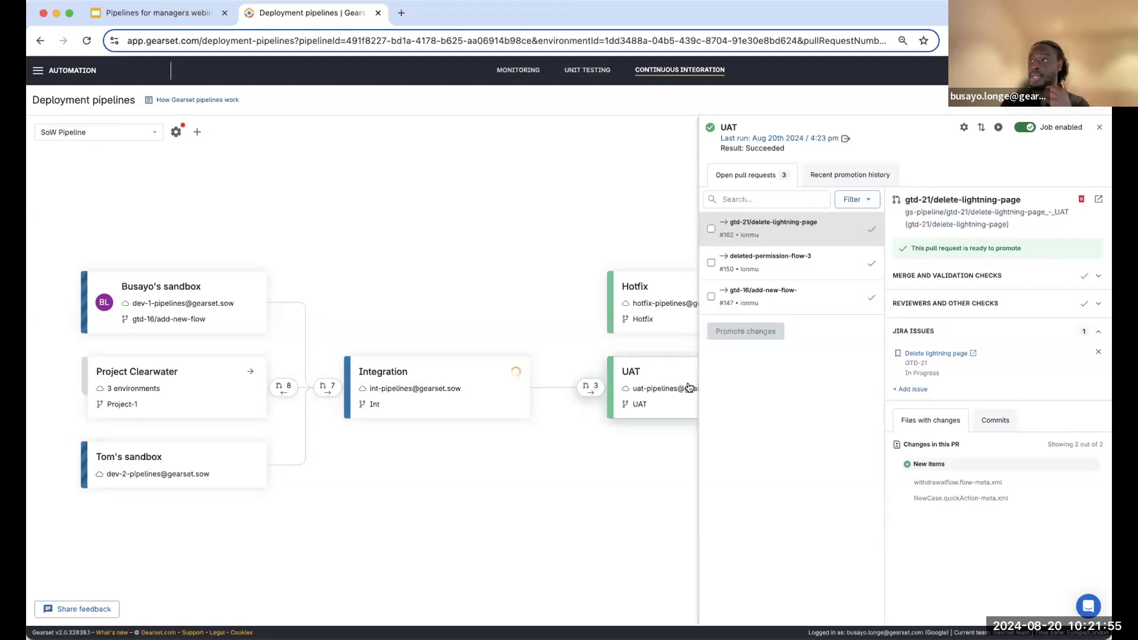
pyautogui.click(1100, 129)
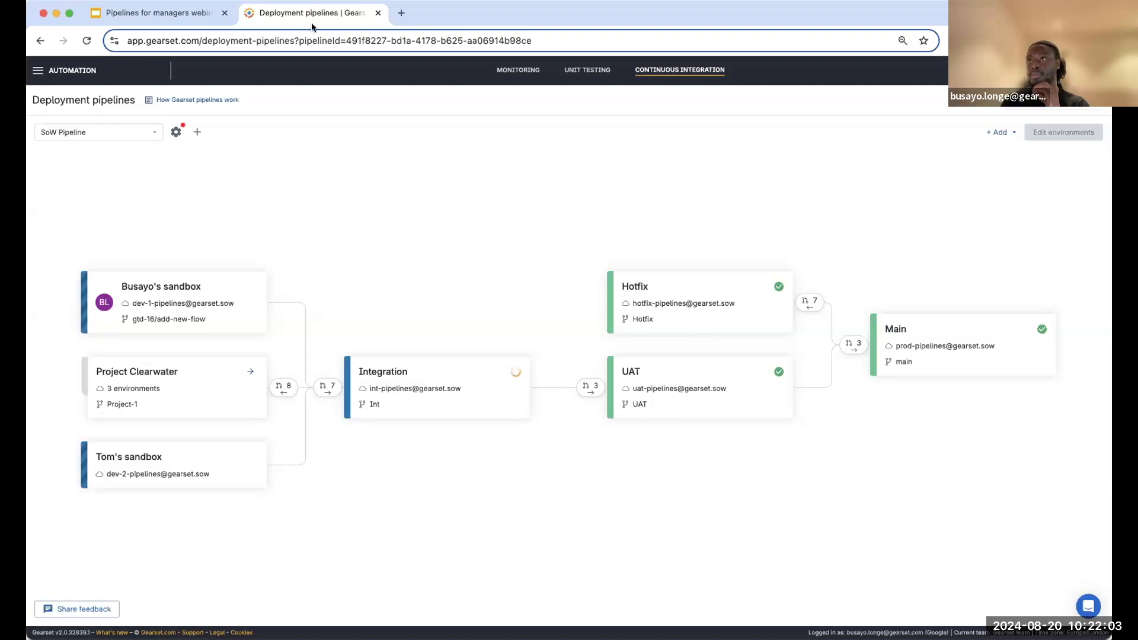
# - Switch to the Google Slides deck, present it from the "Pipelines demo" slide and advance to "Where do I go from here?"
pyautogui.click(171, 13)
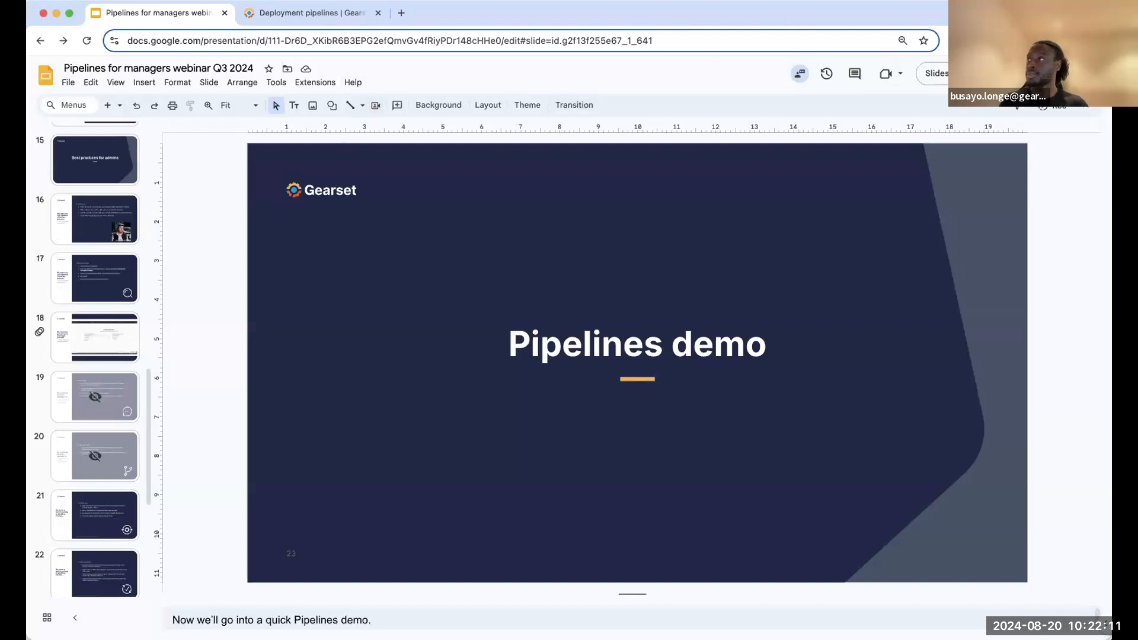
pyautogui.click(933, 73)
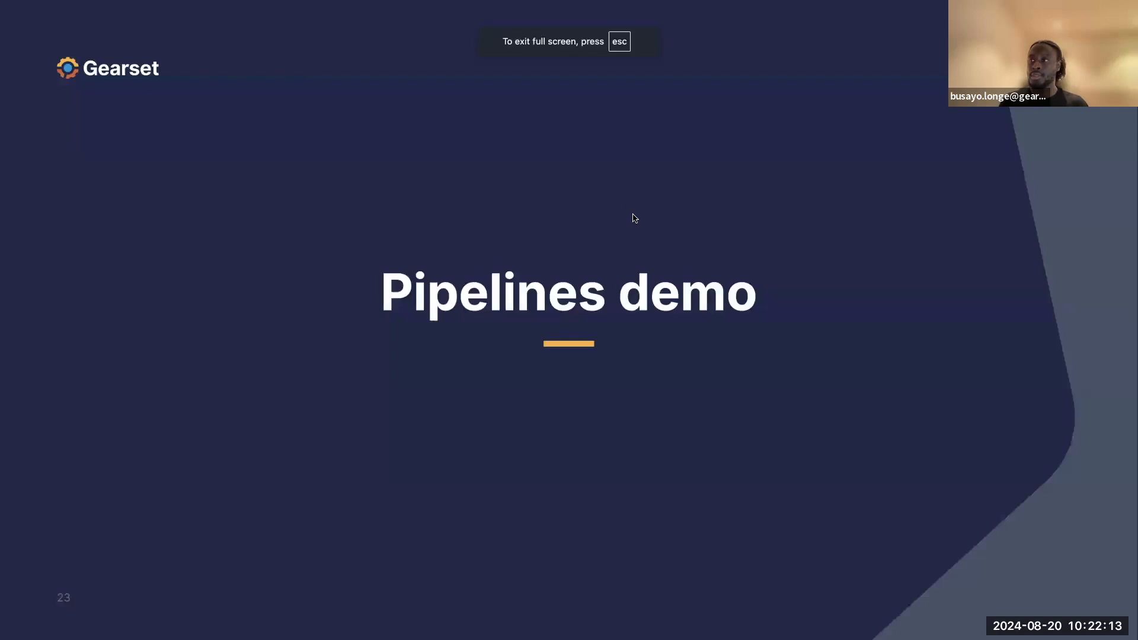
pyautogui.press('Right')
pyautogui.press('Right')
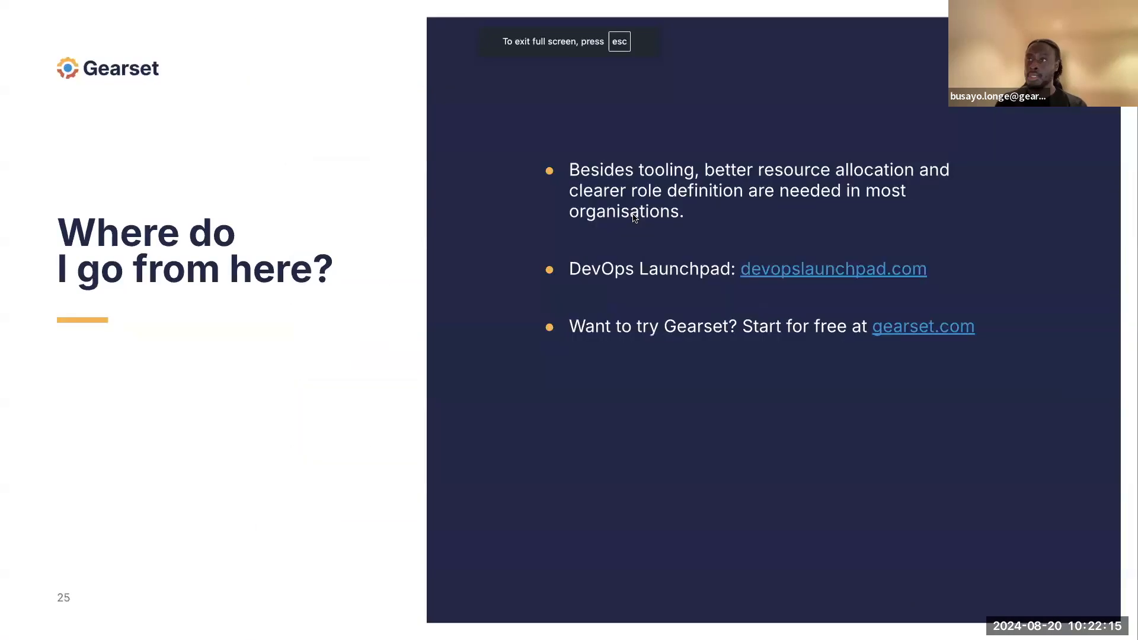